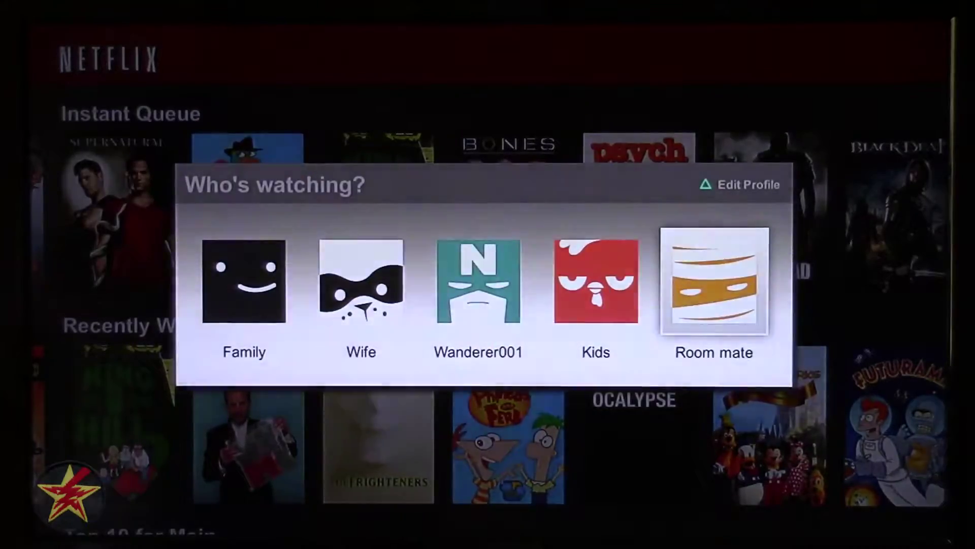
# Step: Open Wanderer001's profile editor, step through its name and character screens, then back out
pyautogui.press('Left')
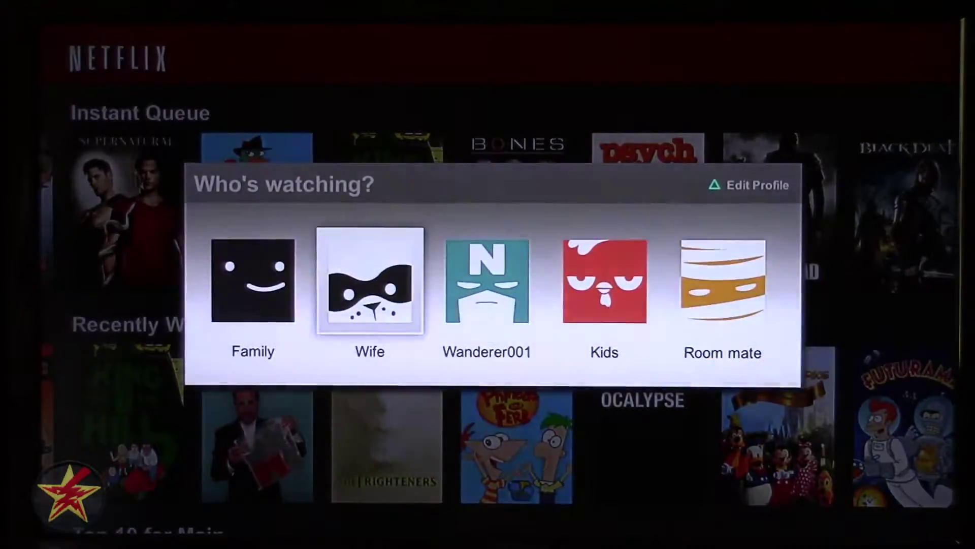
pyautogui.press('Right')
pyautogui.press('Right')
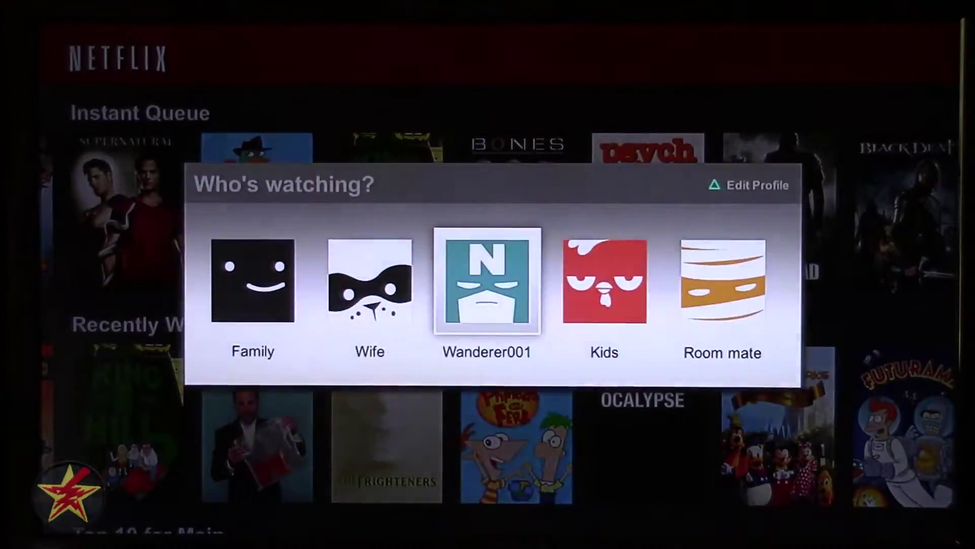
pyautogui.press('Triangle')
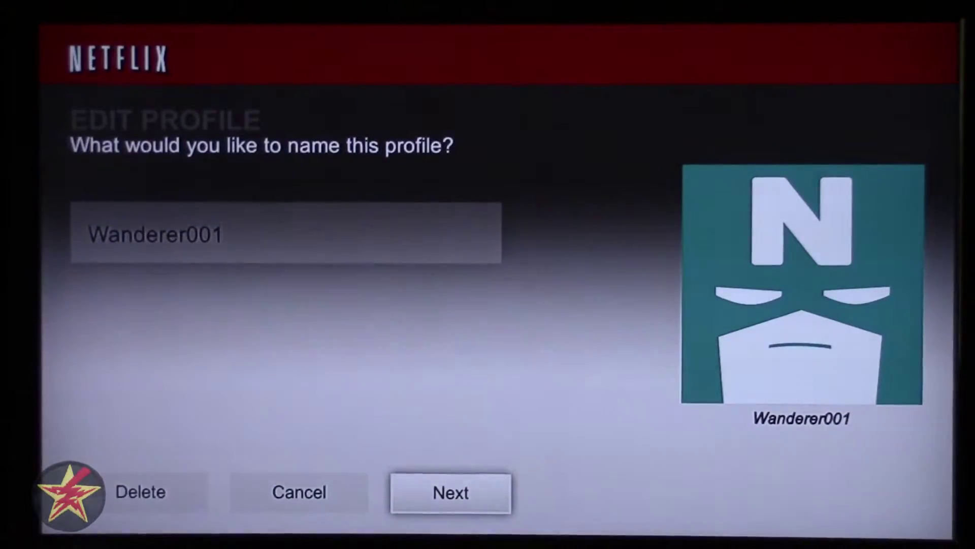
pyautogui.press('Up')
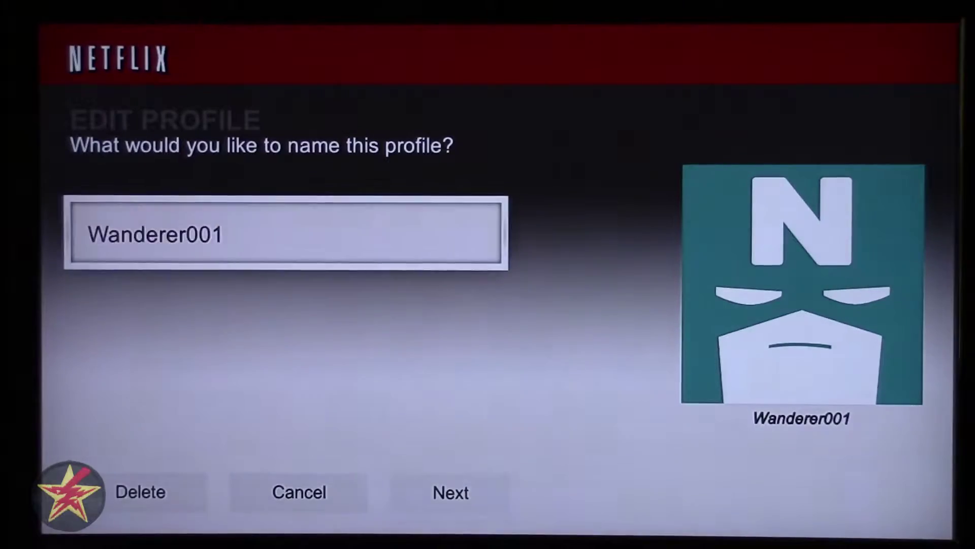
pyautogui.press('Down')
pyautogui.press('Return')
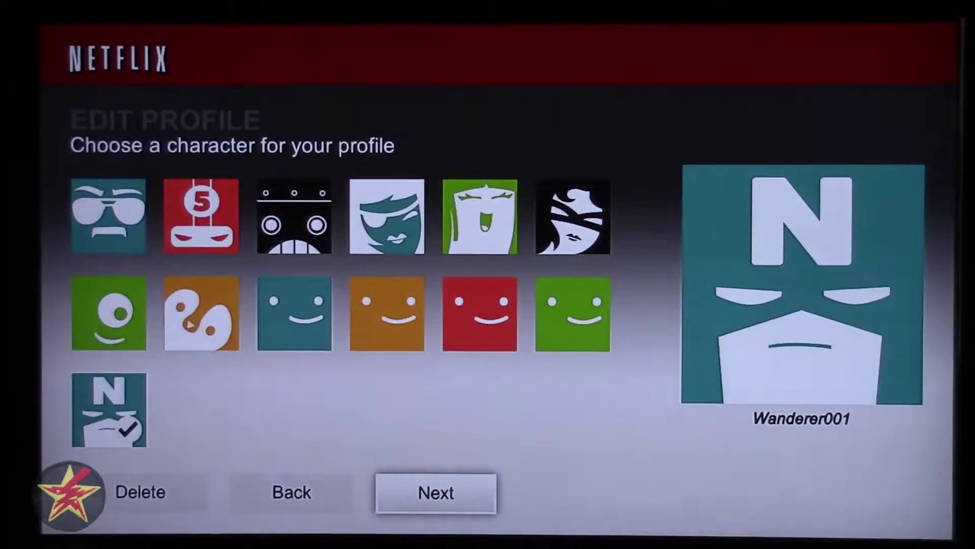
pyautogui.press('Return')
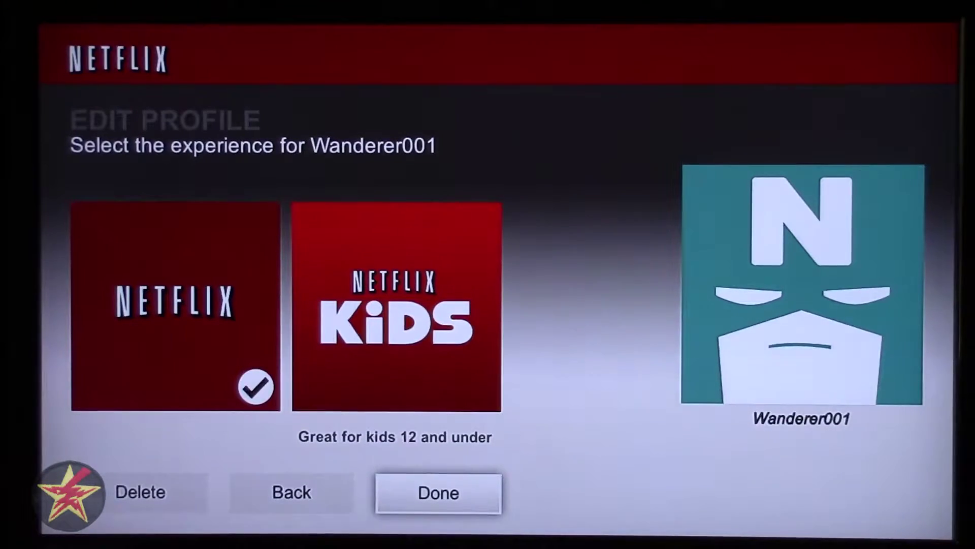
pyautogui.press('Escape')
pyautogui.press('Escape')
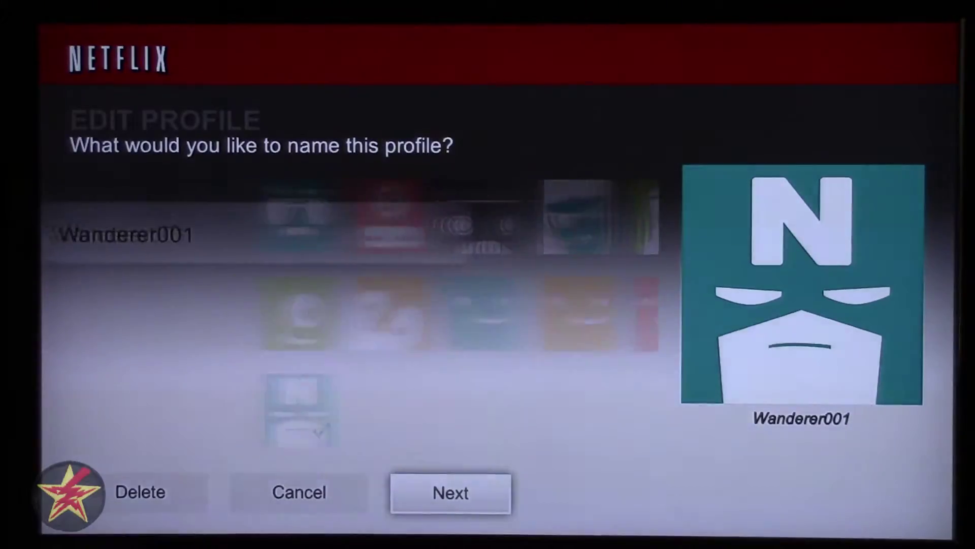
pyautogui.press('Escape')
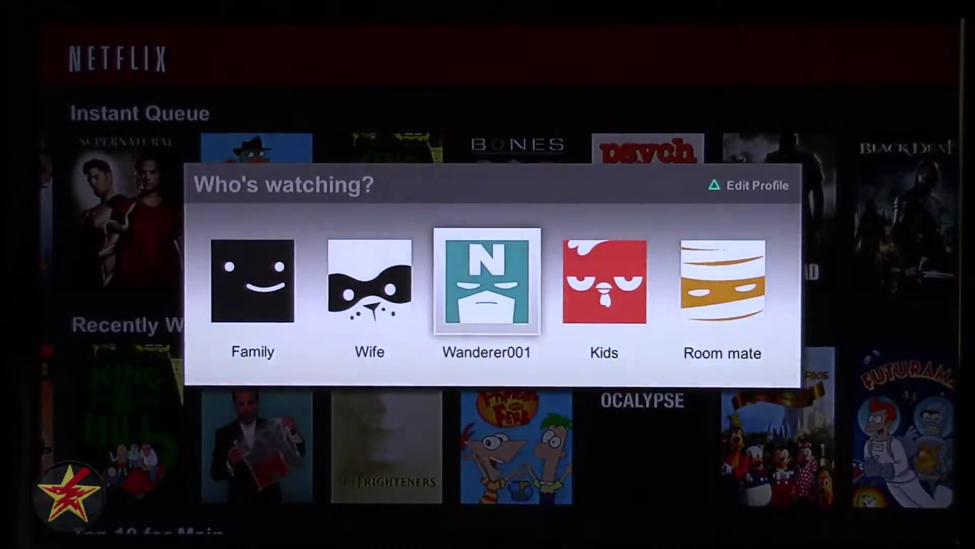
# Step: Start watching as Family and browse its Instant Queue from Supernatural to King of the Hill
pyautogui.press('Left')
pyautogui.press('Left')
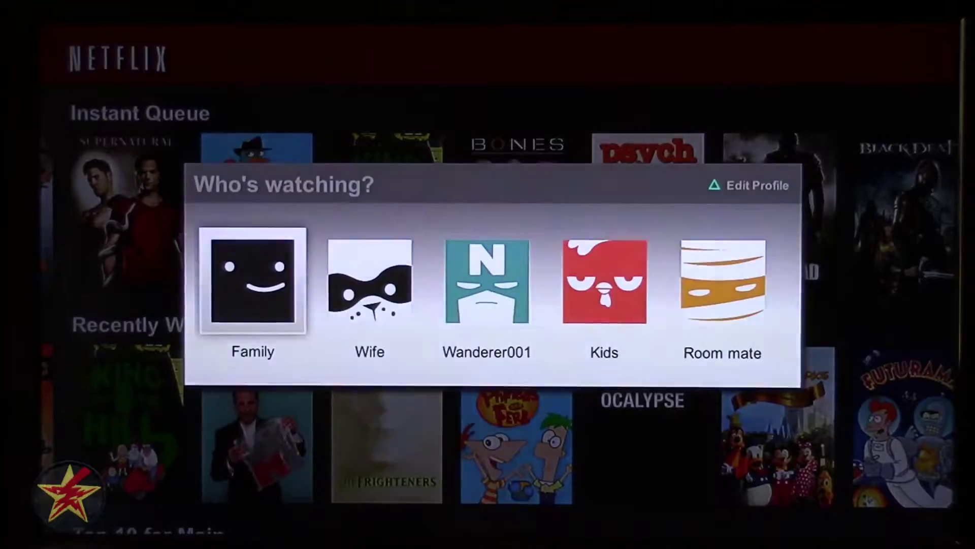
pyautogui.press('Return')
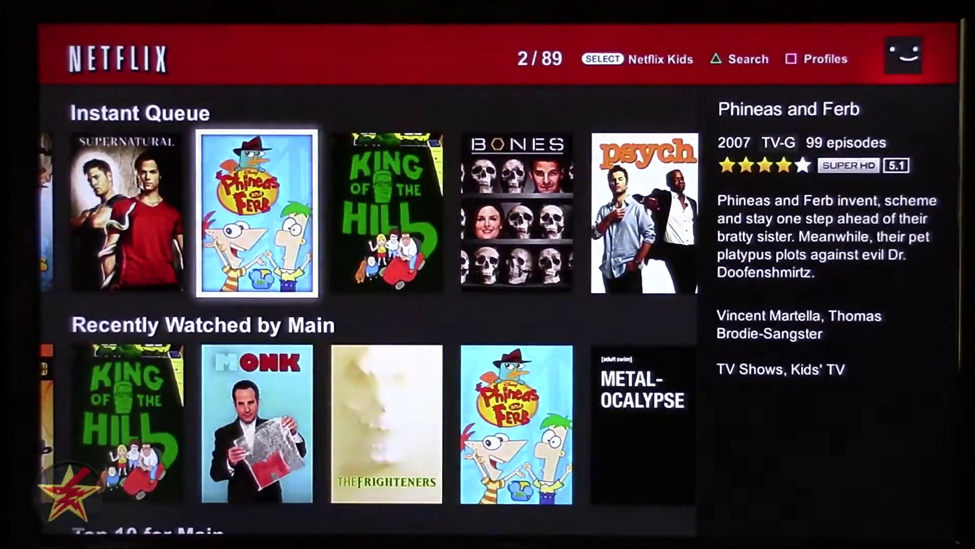
pyautogui.press('Left')
pyautogui.press('Right')
pyautogui.press('Right')
pyautogui.press('Right')
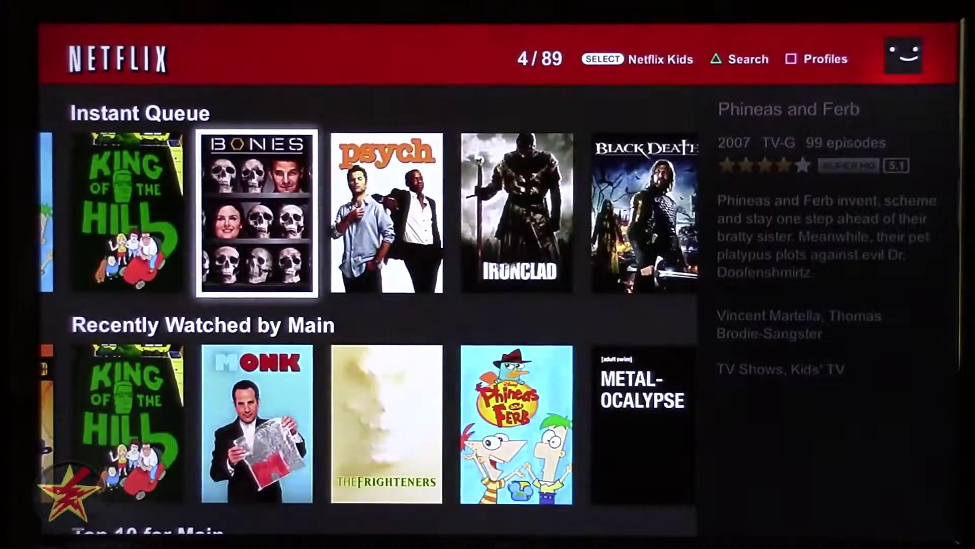
pyautogui.press('Right')
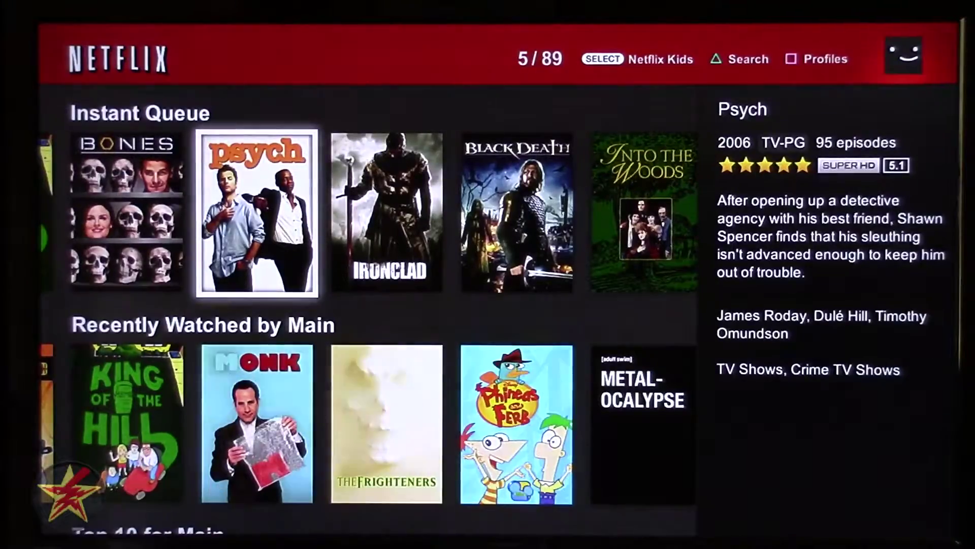
pyautogui.press('Left')
pyautogui.press('Left')
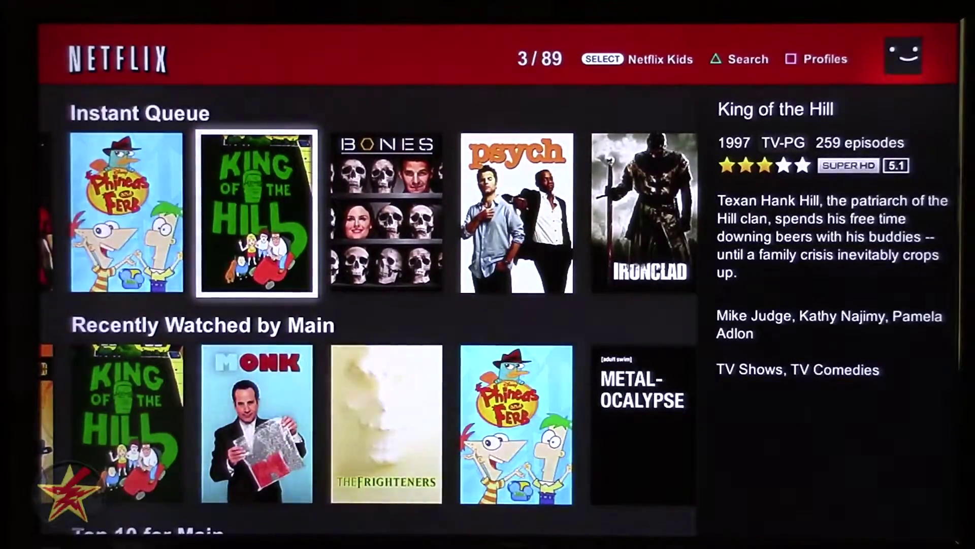
# Step: Switch to the Room mate profile and browse down its movie rows toward Crime Movies
pyautogui.press('s')
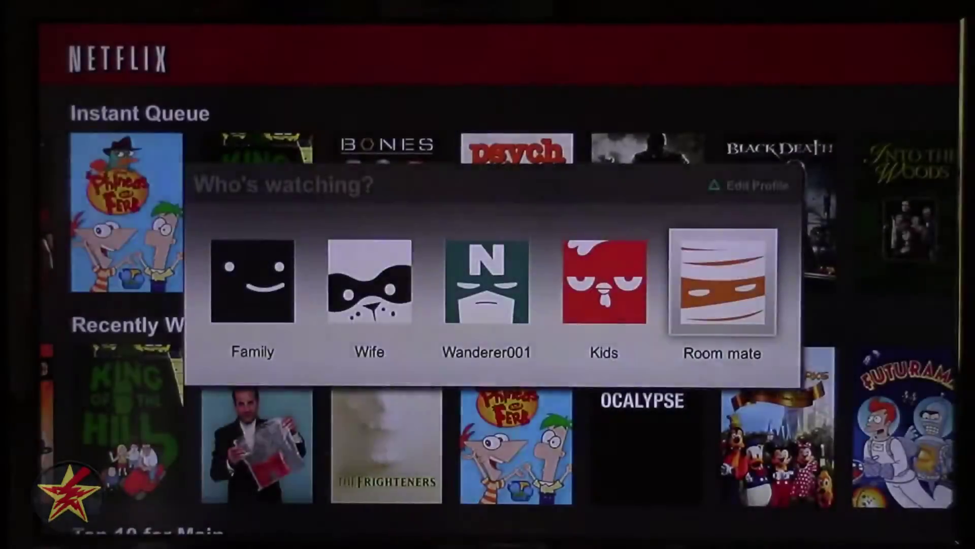
pyautogui.press('Return')
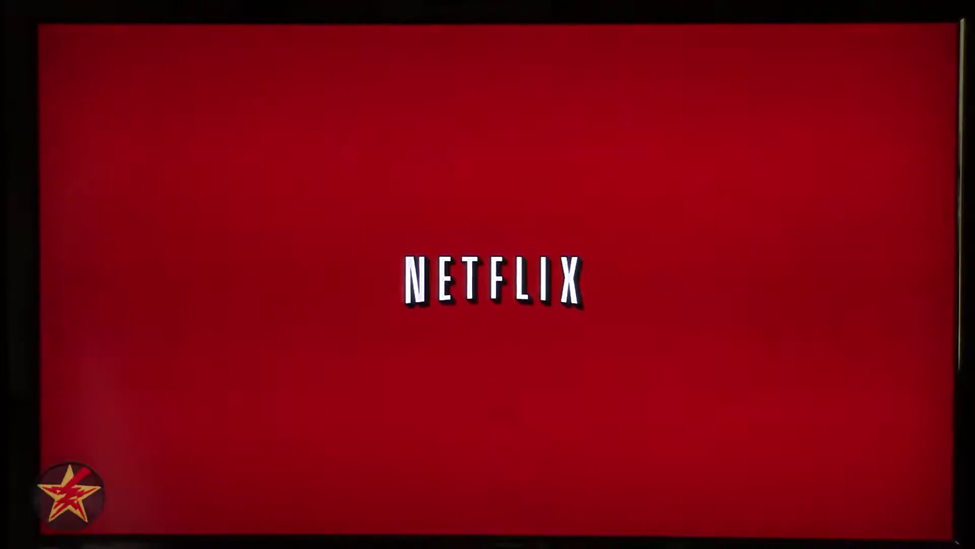
pyautogui.press('Down')
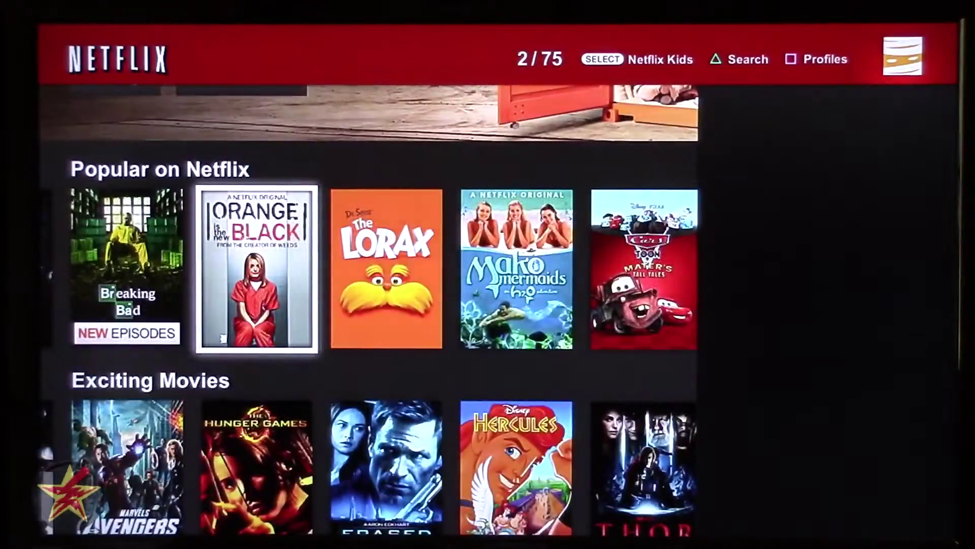
pyautogui.press('Down')
pyautogui.press('Up')
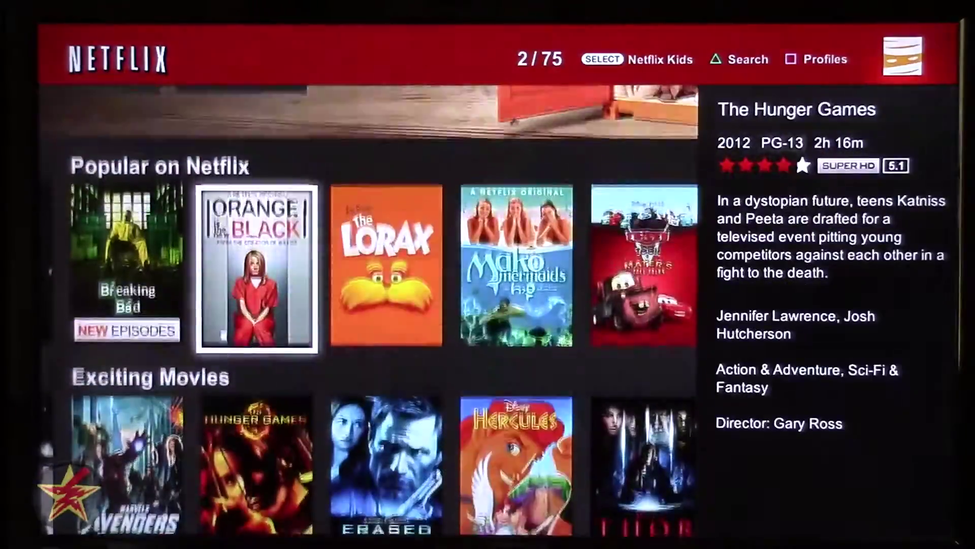
pyautogui.press('Down')
pyautogui.press('Down')
pyautogui.press('Down')
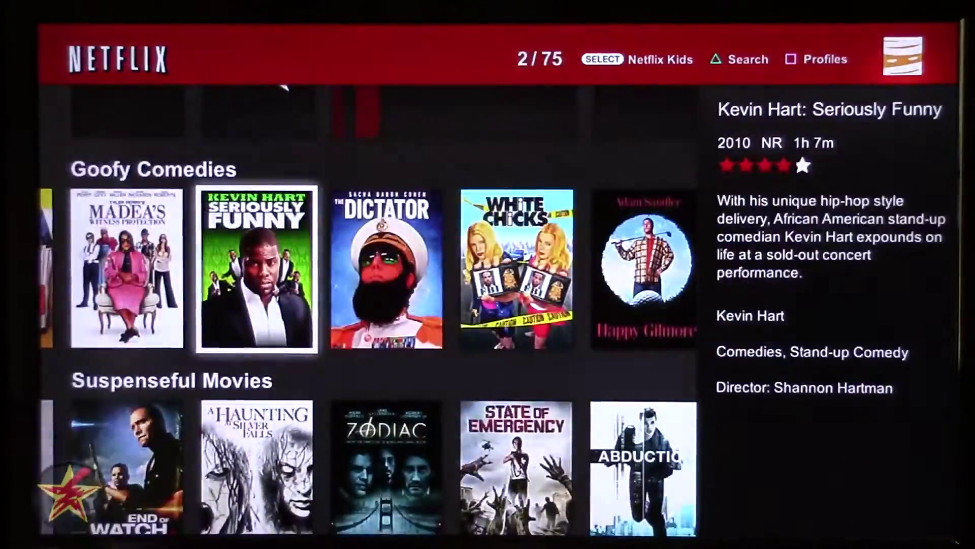
pyautogui.press('Down')
pyautogui.press('Down')
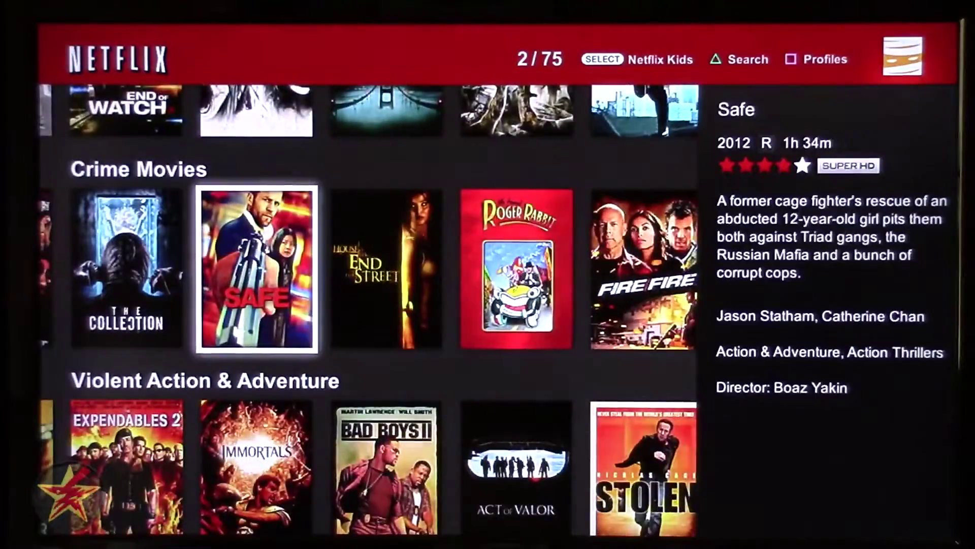
pyautogui.press('Down')
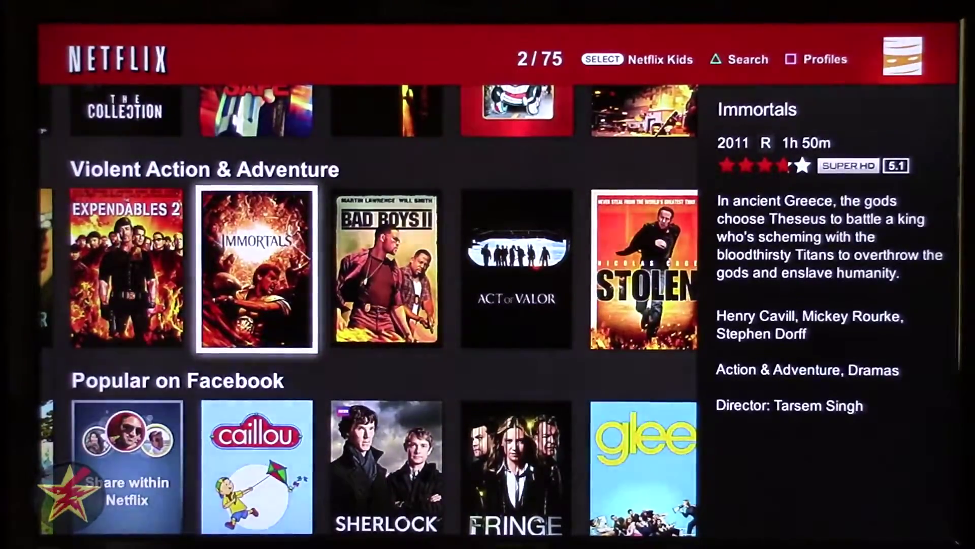
# Step: Bring up the profile list and switch to the Kids profile
pyautogui.press('s')
pyautogui.press('Left')
pyautogui.press('Return')
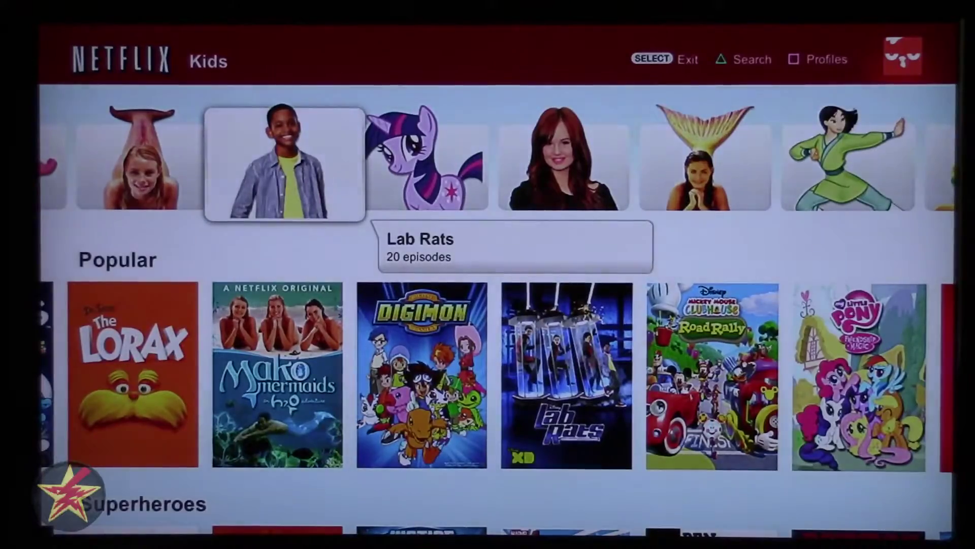
# Step: Browse the Kids character row toward Tinker Bell, move down past Comedies to Watch with the Family, then open Profiles
pyautogui.press('Down')
pyautogui.press('Up')
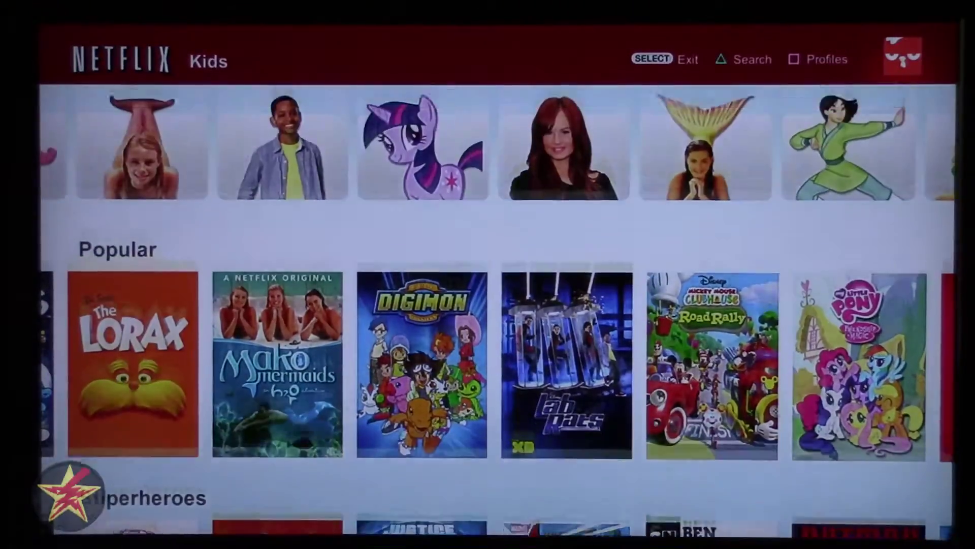
pyautogui.press('Right')
pyautogui.press('Right')
pyautogui.press('Right')
pyautogui.press('Right')
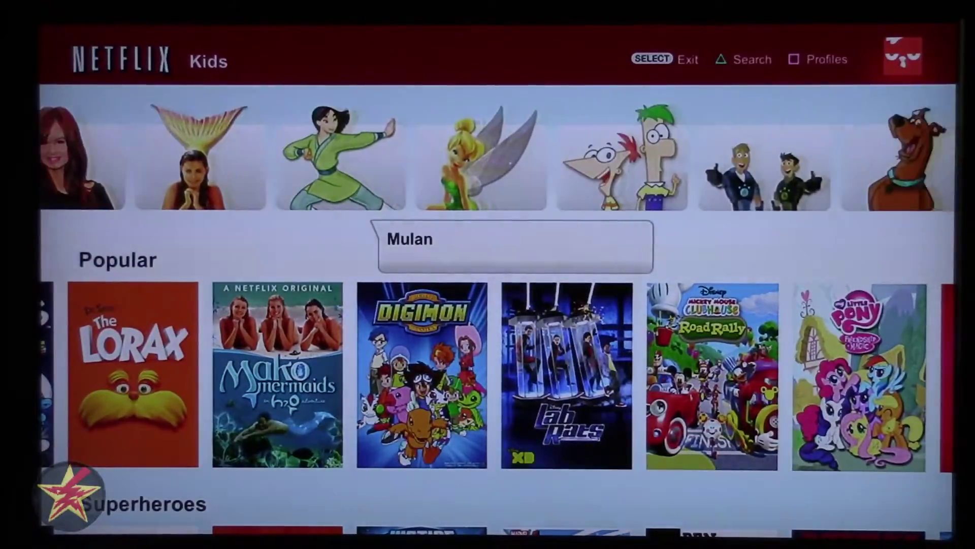
pyautogui.press('Right')
pyautogui.press('Down')
pyautogui.press('Down')
pyautogui.press('Down')
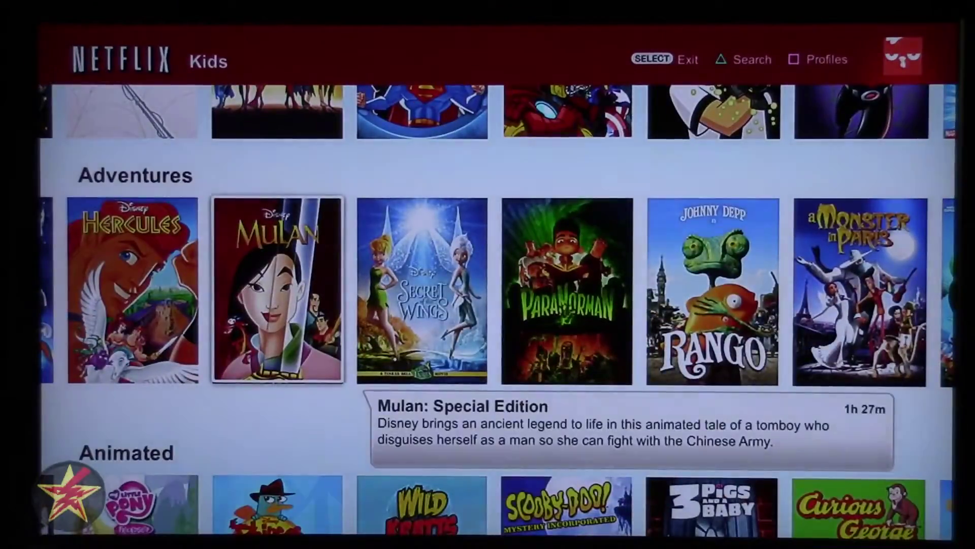
pyautogui.press('Down')
pyautogui.press('Down')
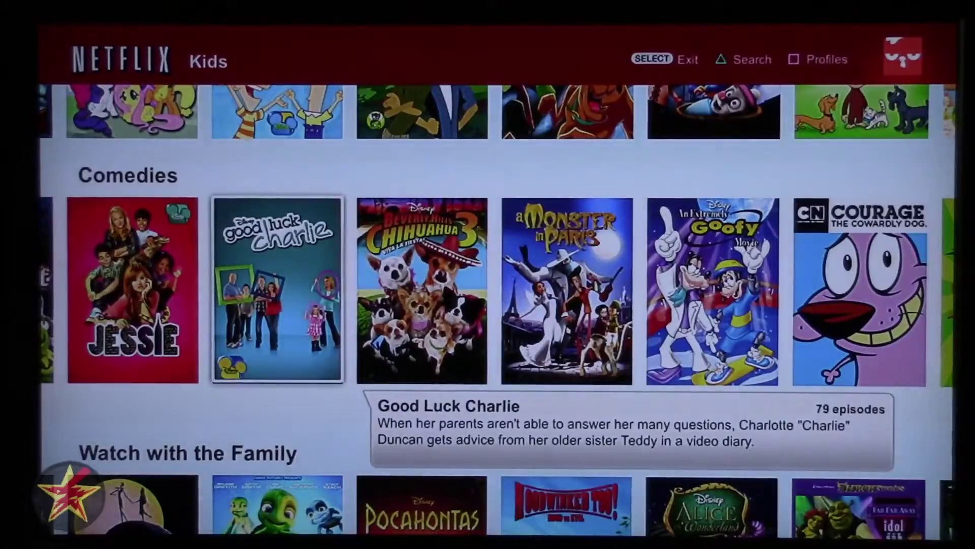
pyautogui.press('Down')
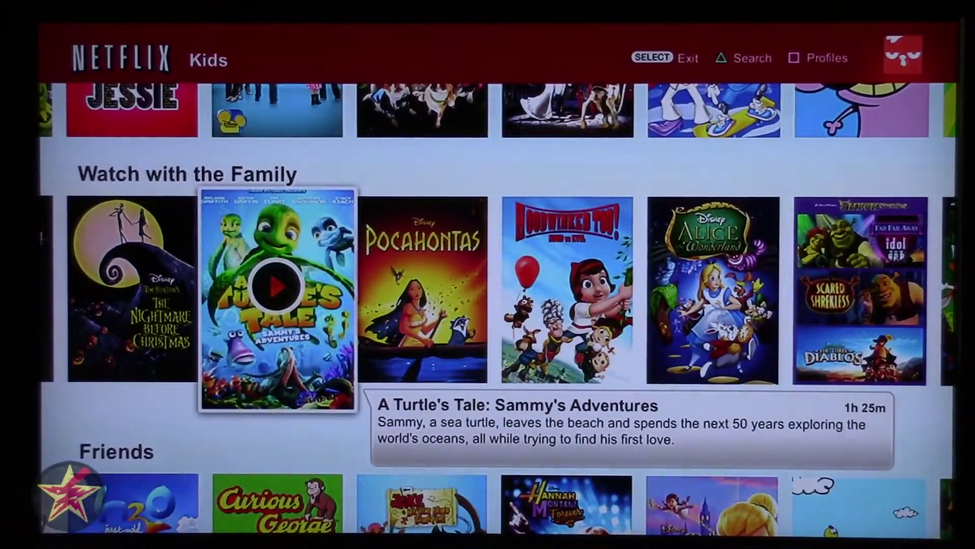
pyautogui.press('s')
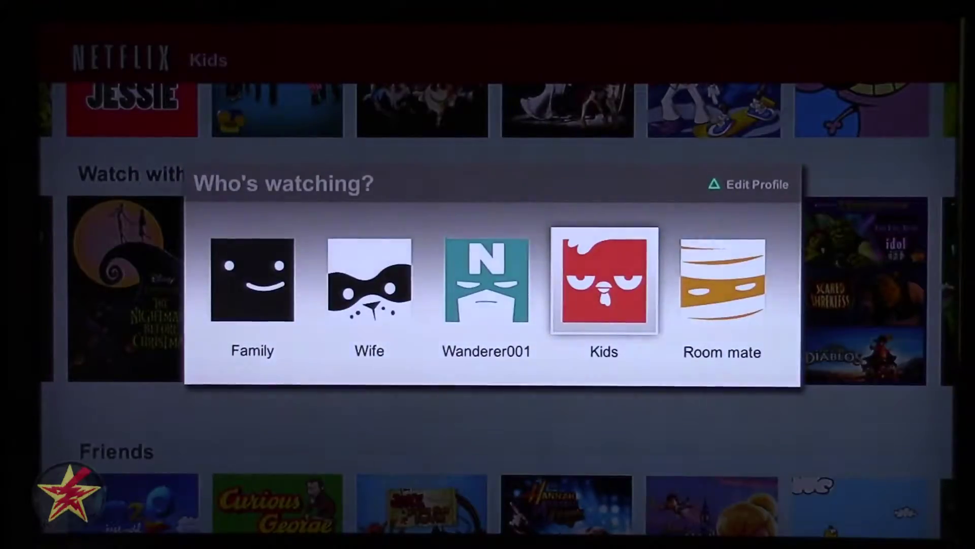
# Step: Choose Wanderer001 in the Who's watching picker
pyautogui.press('Right')
pyautogui.press('Return')
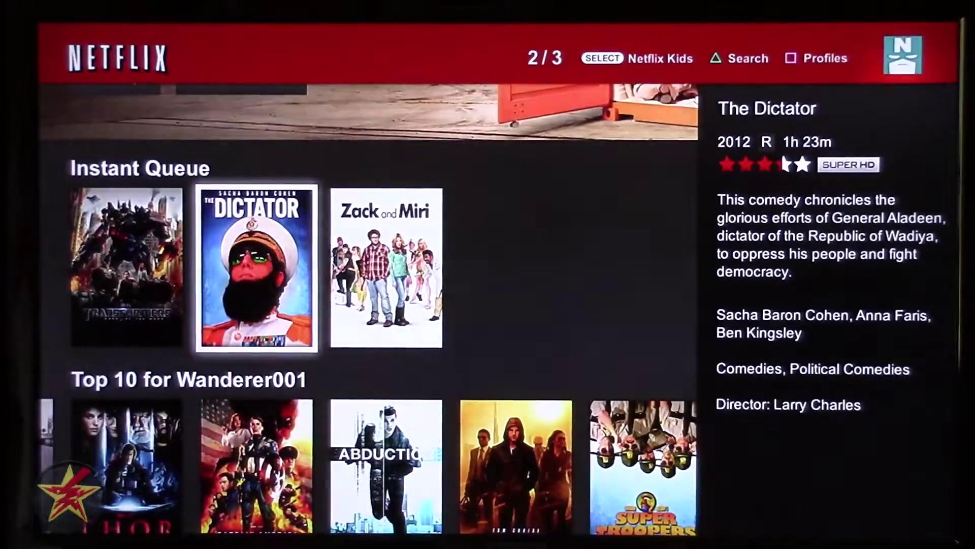
# Step: Browse the Instant Queue between Zack and Miri and The Dictator, then return to the profile picker
pyautogui.press('Left')
pyautogui.press('Right')
pyautogui.press('Right')
pyautogui.press('Left')
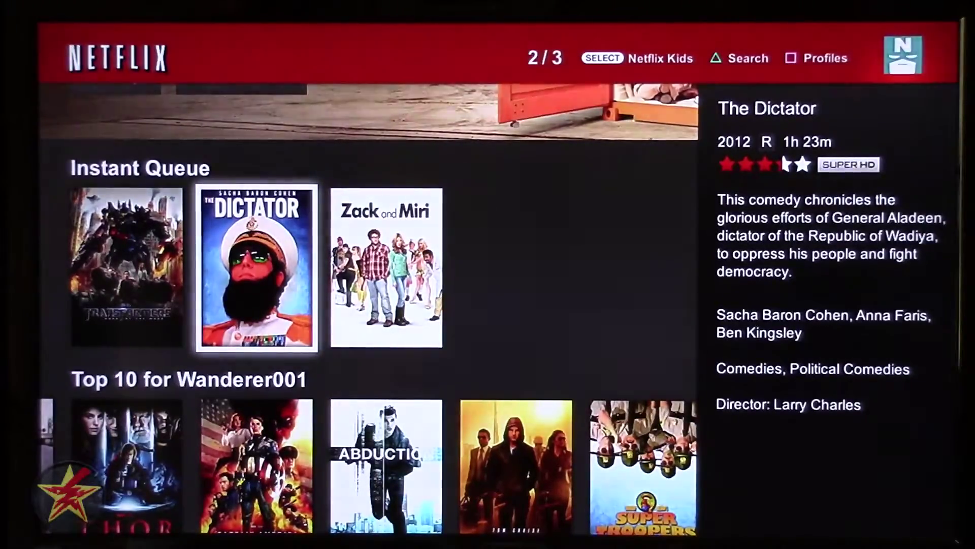
pyautogui.press('Select')
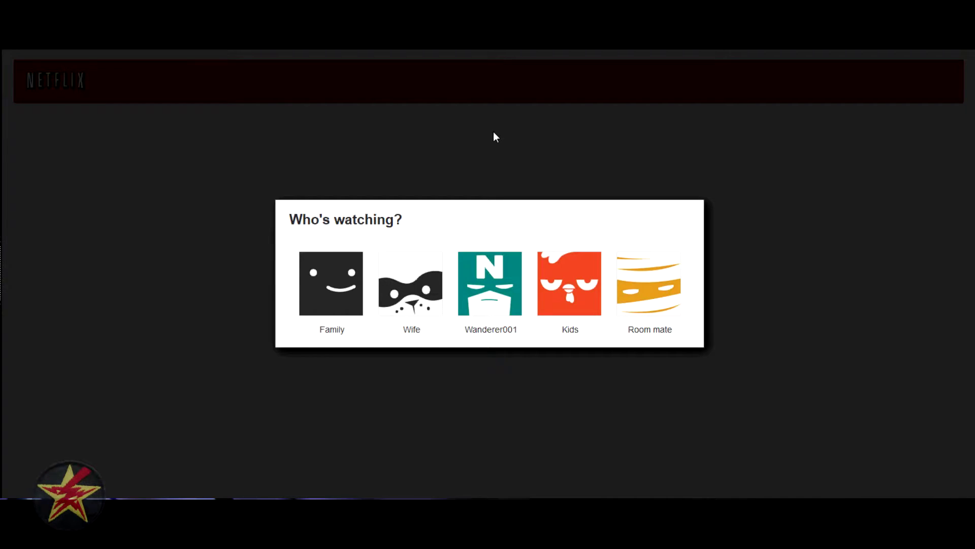
# Step: Enter as Family and open Manage Profiles from the top-right profile menu
pyautogui.click(333, 282)
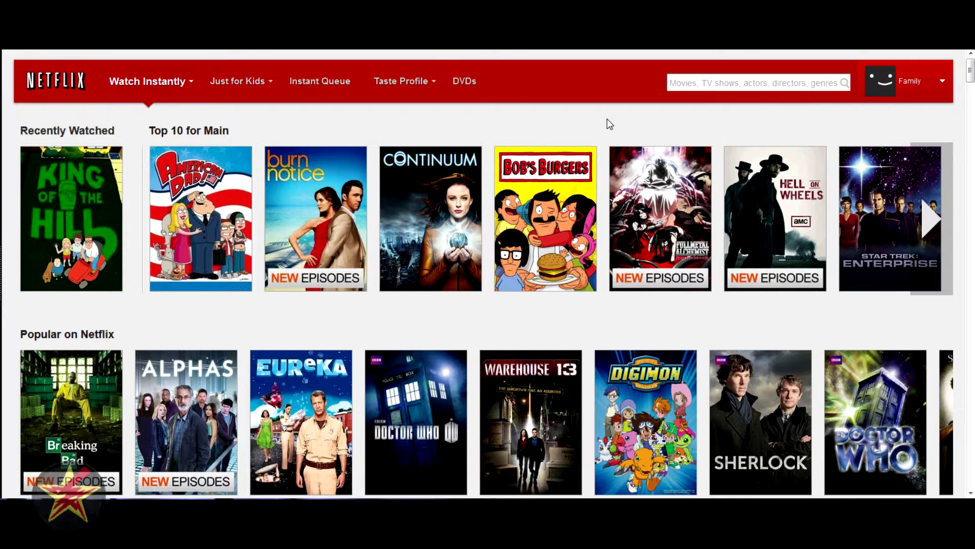
pyautogui.moveTo(891, 85)
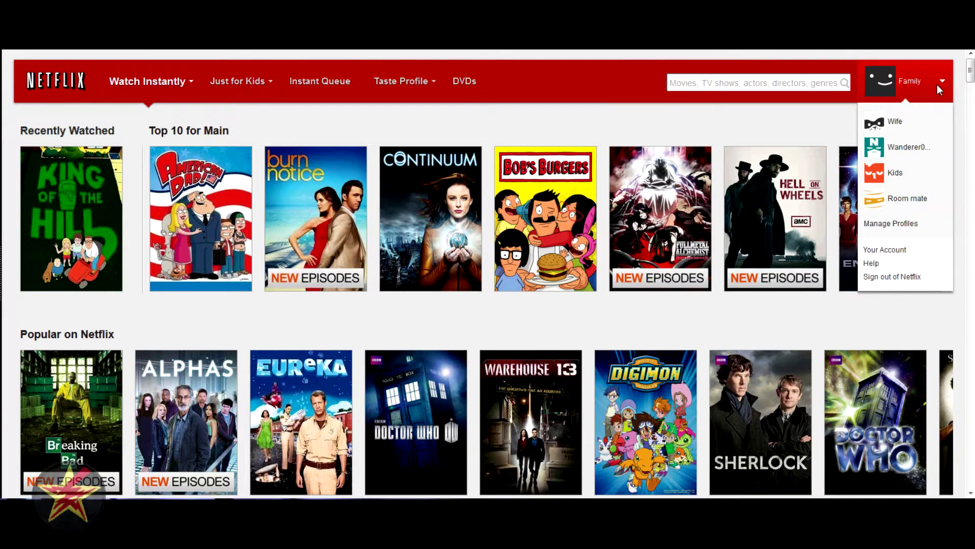
pyautogui.click(926, 226)
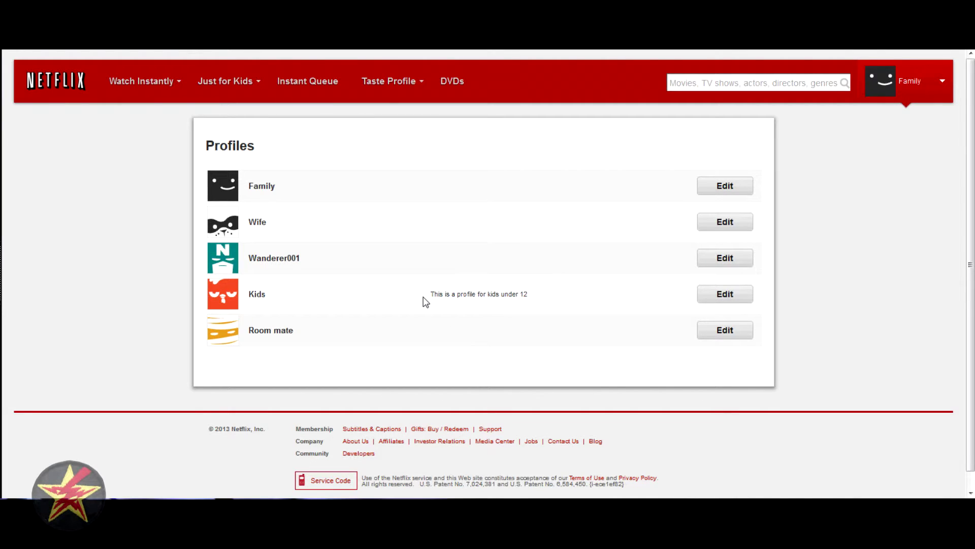
# Step: Rename the Kids profile to 'abcd' and turn off its under-12 setting
pyautogui.click(744, 295)
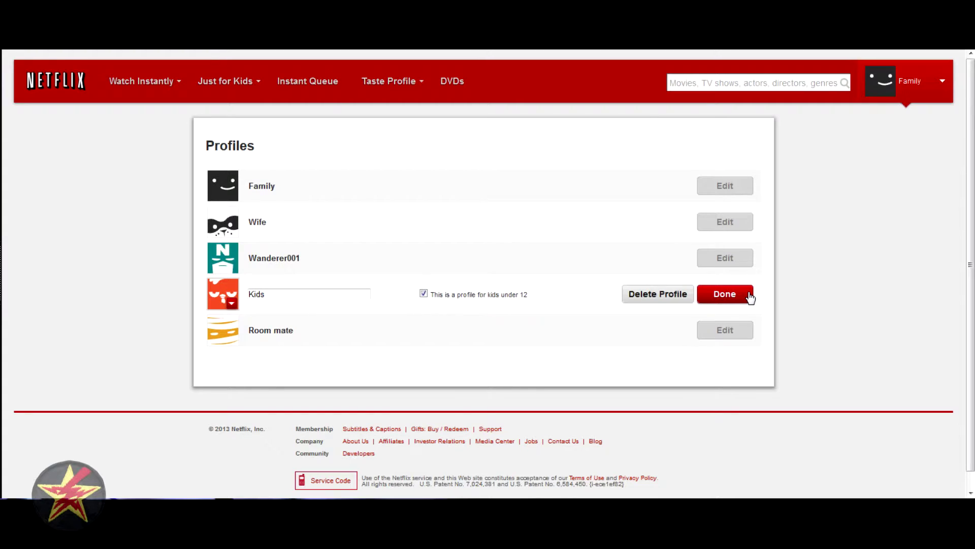
pyautogui.click(293, 290)
pyautogui.doubleClick(290, 297)
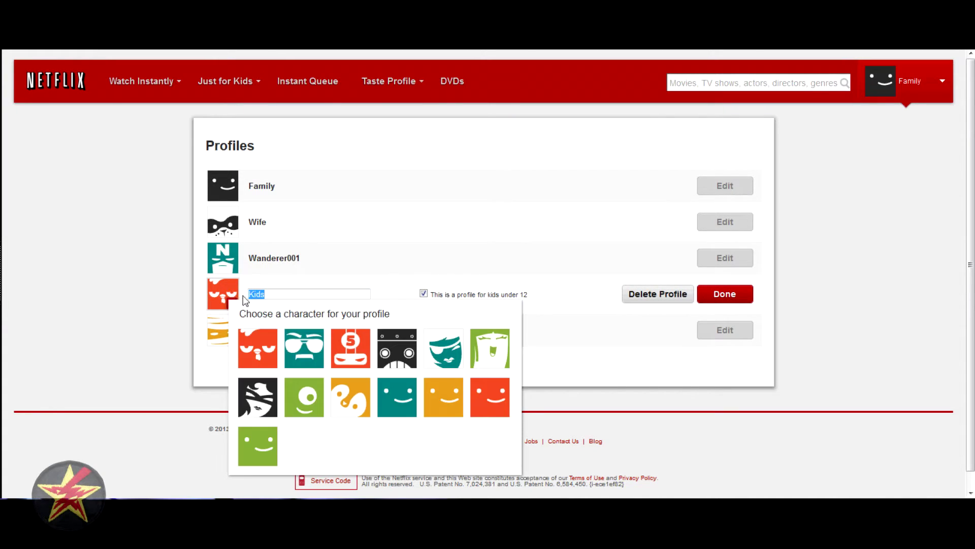
pyautogui.write('abcd')
pyautogui.click(424, 293)
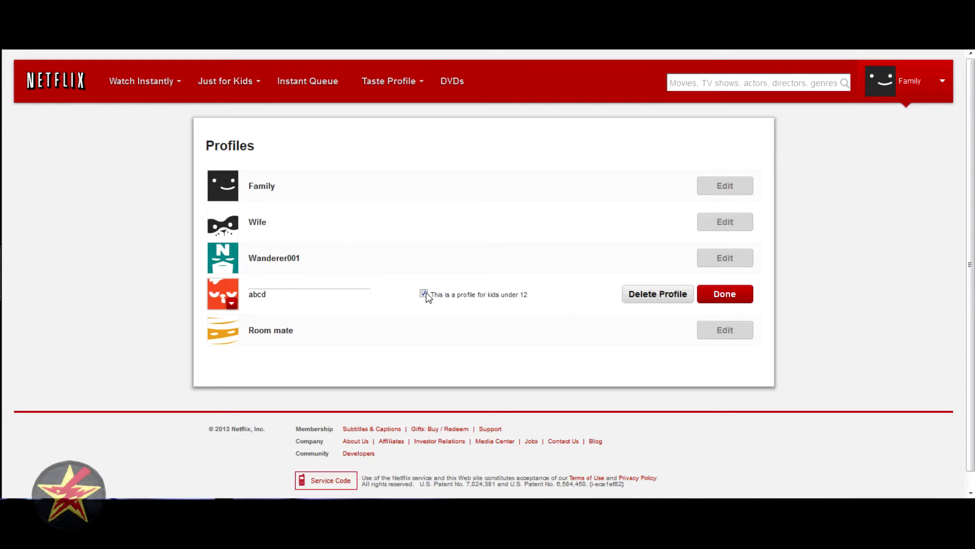
# Step: Leave the avatar unchanged and delete the abcd profile, confirming the deletion
pyautogui.click(225, 296)
pyautogui.click(226, 294)
pyautogui.click(672, 304)
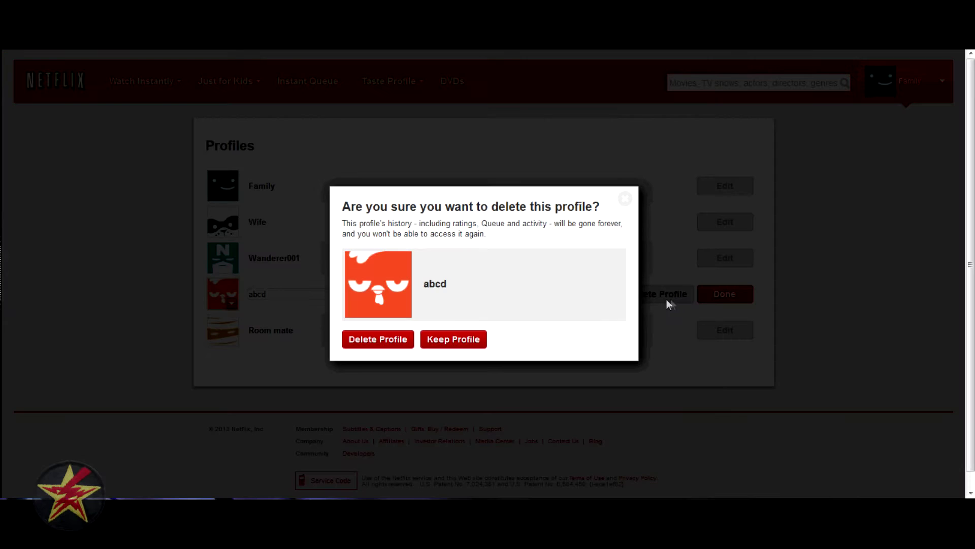
pyautogui.click(400, 347)
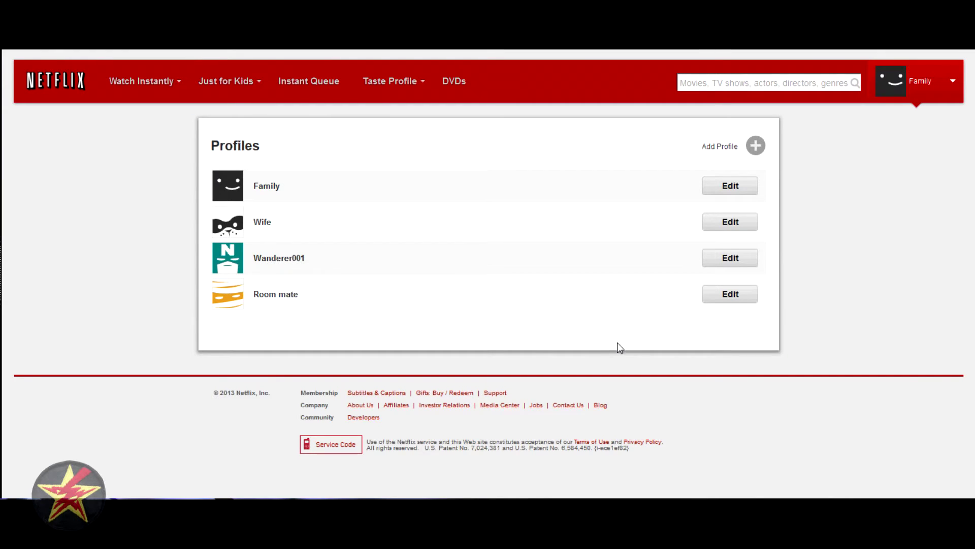
# Step: Add a new profile named 'Kids' and open it for editing
pyautogui.click(756, 147)
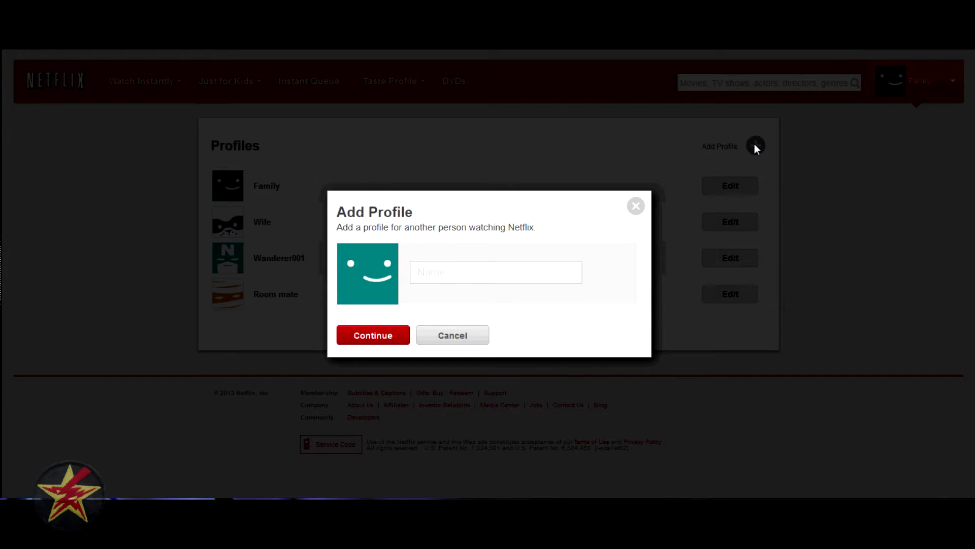
pyautogui.click(479, 263)
pyautogui.write('Kids')
pyautogui.click(375, 336)
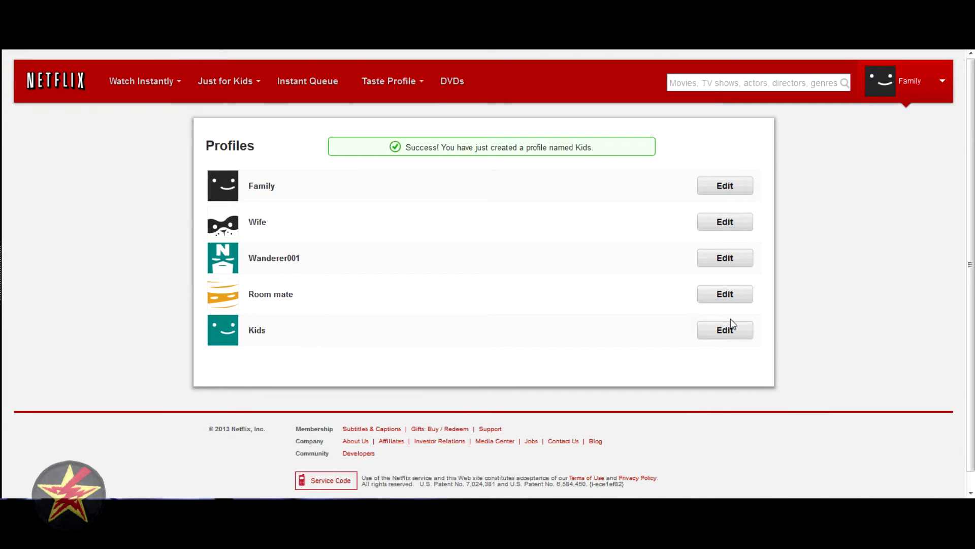
pyautogui.click(731, 330)
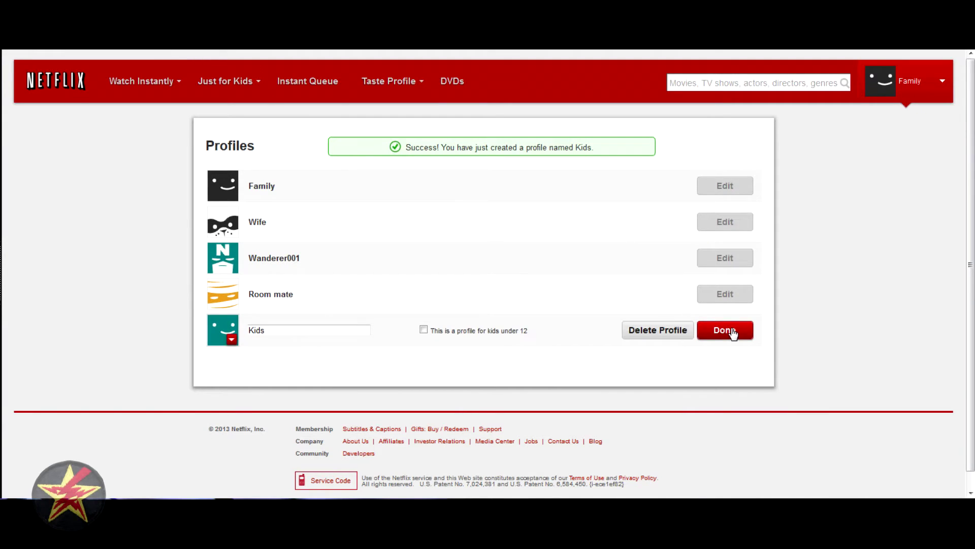
# Step: Give the new Kids profile the red S character avatar and save the changes
pyautogui.click(231, 339)
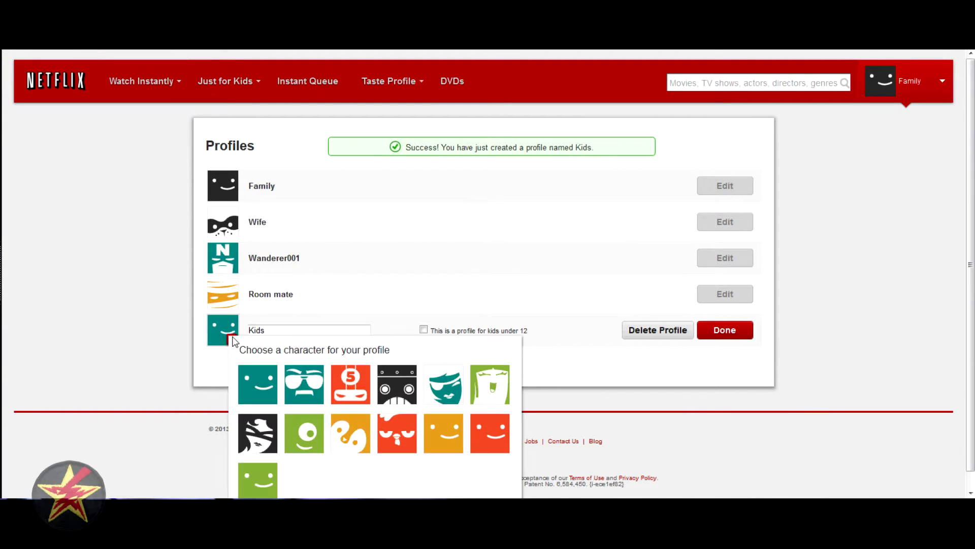
pyautogui.click(334, 395)
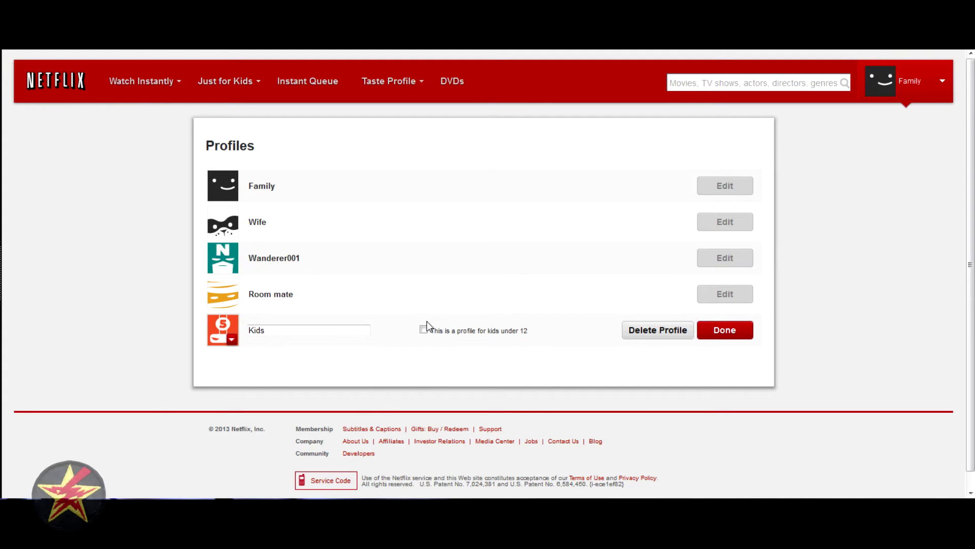
pyautogui.click(730, 331)
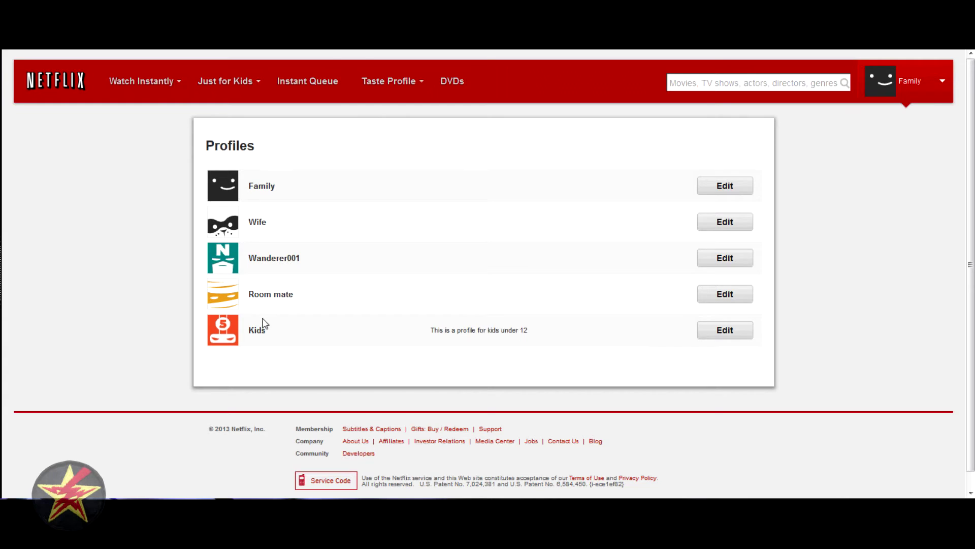
pyautogui.moveTo(291, 337); pyautogui.dragTo(291, 196)
pyautogui.click(355, 311)
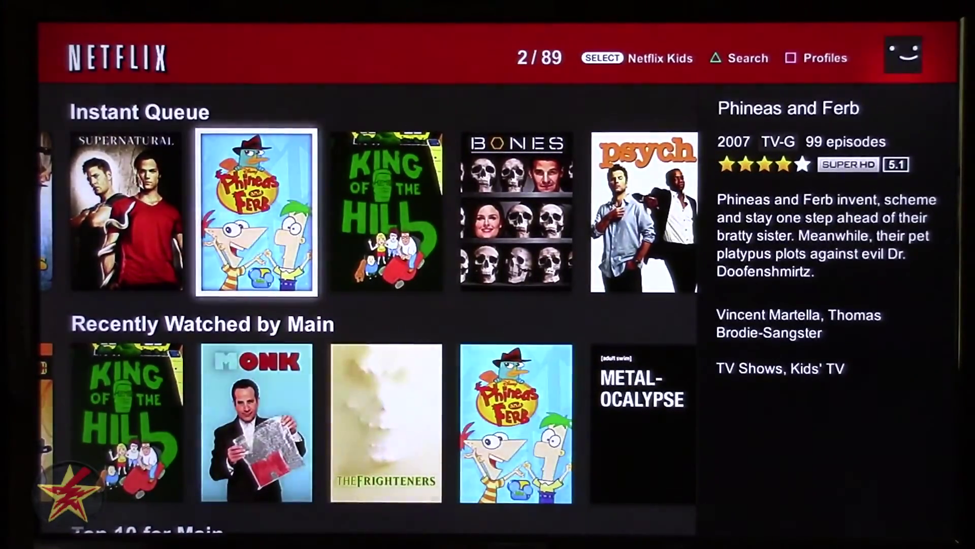
# Step: Open Profiles on the PS3 home to list Family, Wife, Wanderer001, Kids and Room mate
pyautogui.press('p')
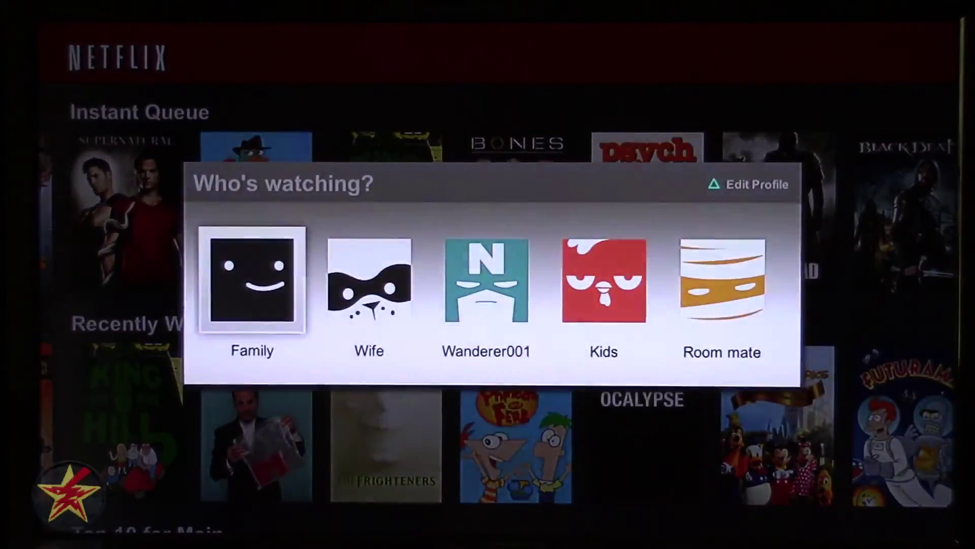